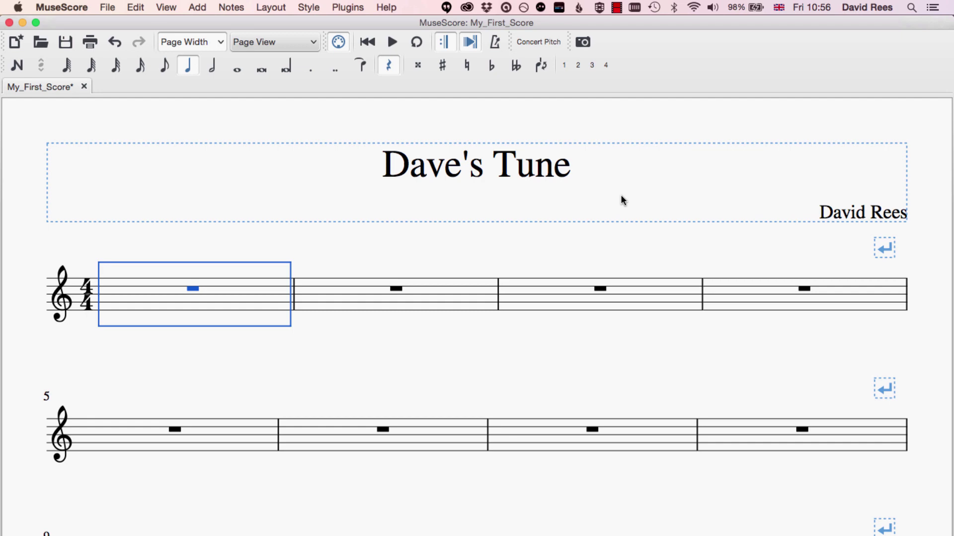
# Step: Turn on note input mode at the first beat of bar 1
pyautogui.press('n')
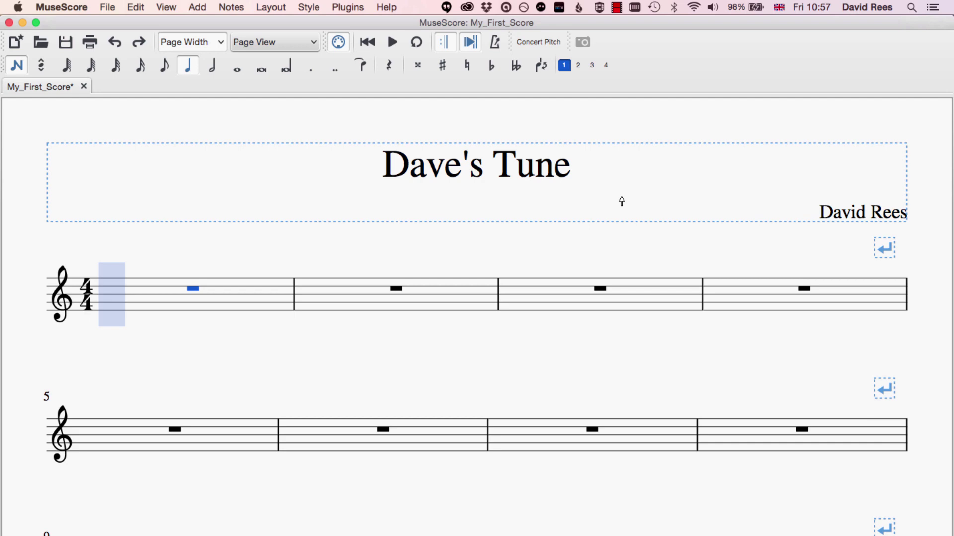
# Step: Enter quarter notes C D E F G A B C across bars 1 and 2
pyautogui.press('c')
pyautogui.press('d')
pyautogui.press('e')
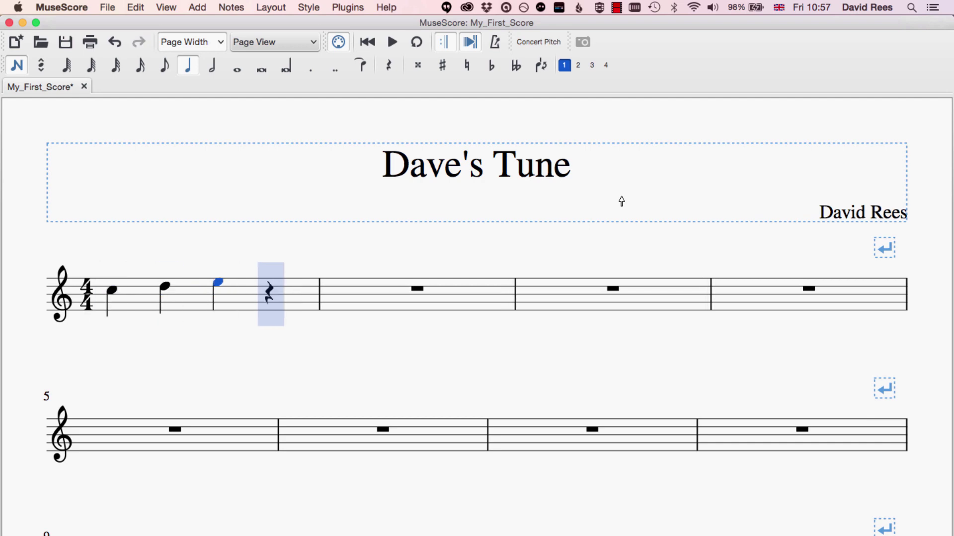
pyautogui.press('f')
pyautogui.press('g')
pyautogui.press('a')
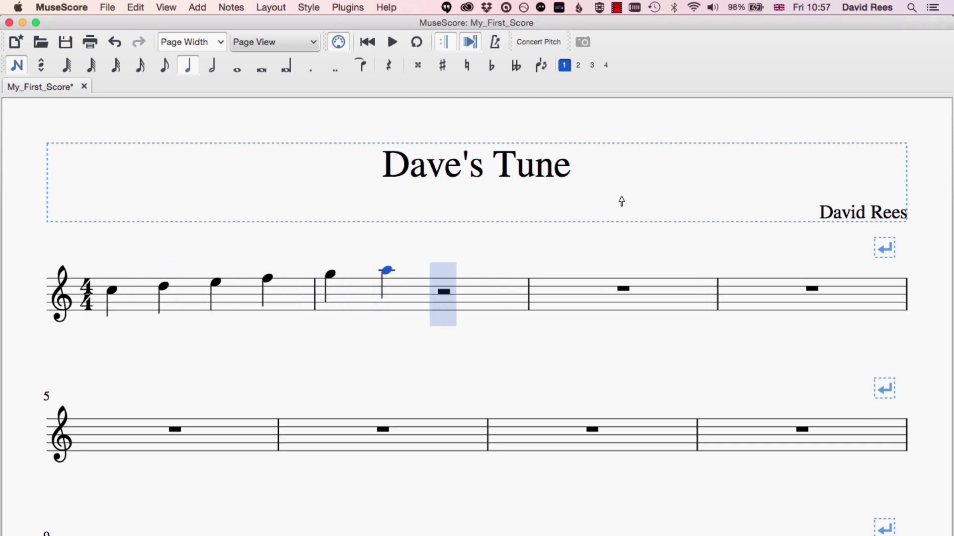
pyautogui.press('b')
pyautogui.press('c')
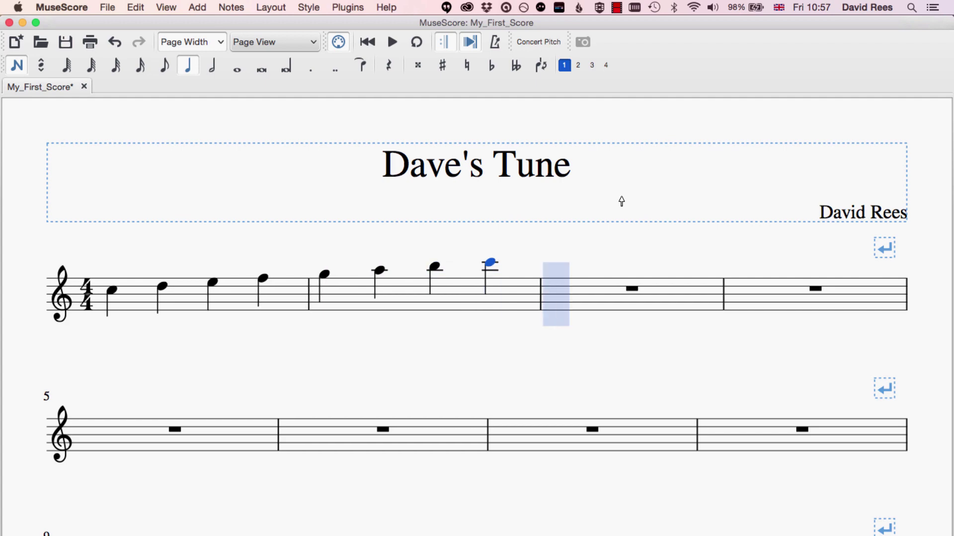
# Step: Enter quarter notes B A G F in bar 3 and E D C in bar 4
pyautogui.press('b')
pyautogui.press('a')
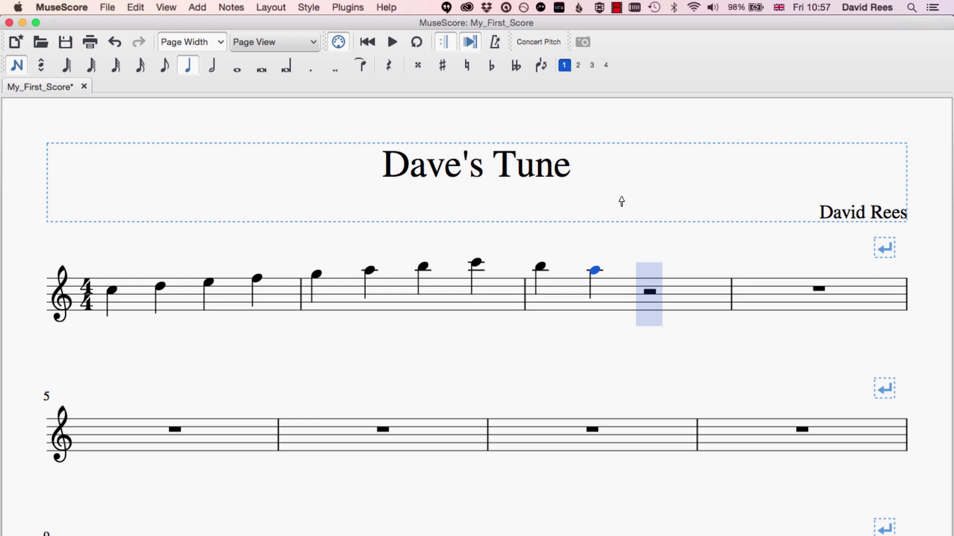
pyautogui.press('g')
pyautogui.press('f')
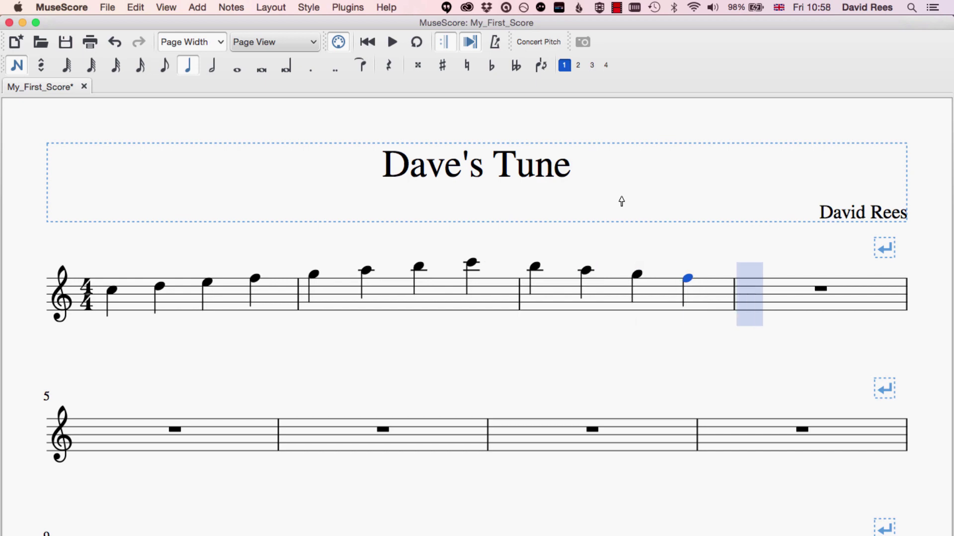
pyautogui.press('e')
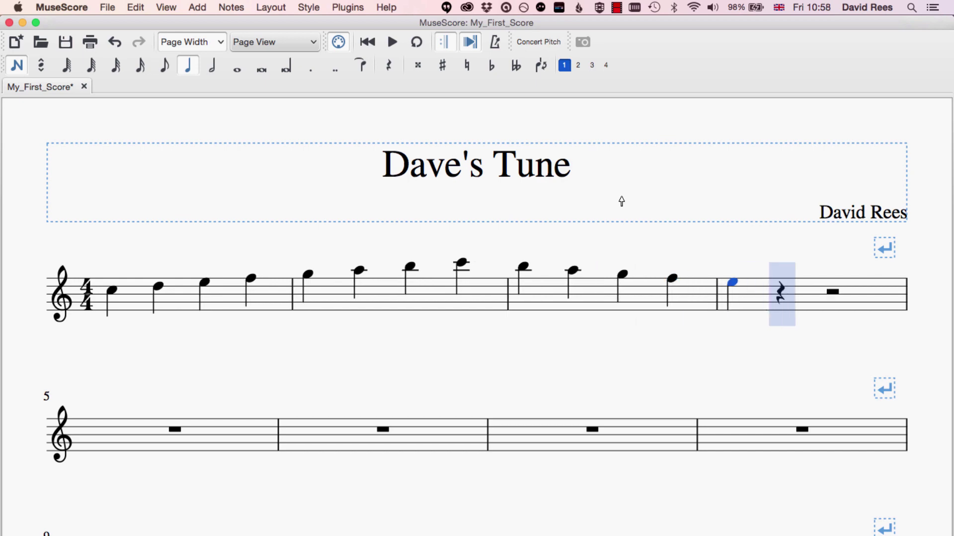
pyautogui.press('d')
pyautogui.press('c')
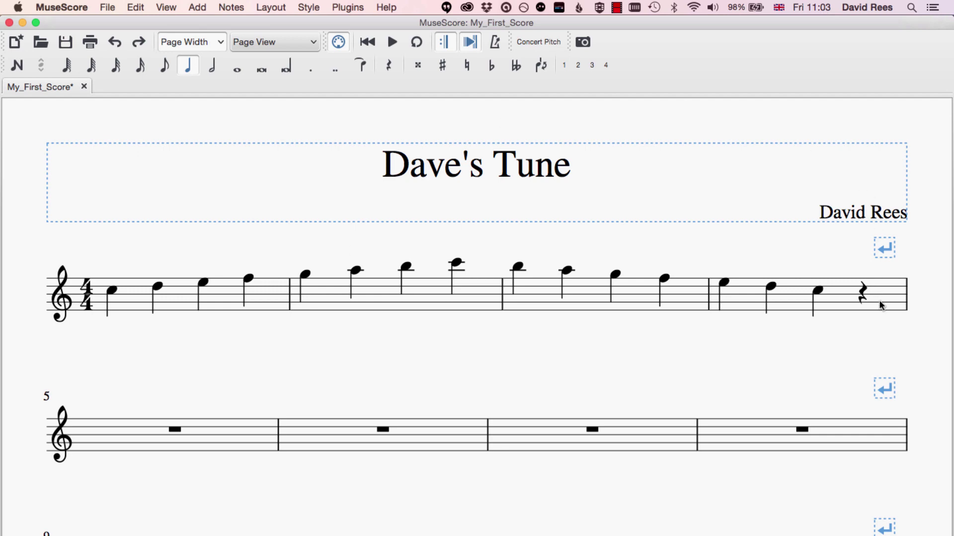
# Step: Replace the final rest of bar 4 with an F quarter note
pyautogui.click(862, 297)
pyautogui.press('n')
pyautogui.press('f')
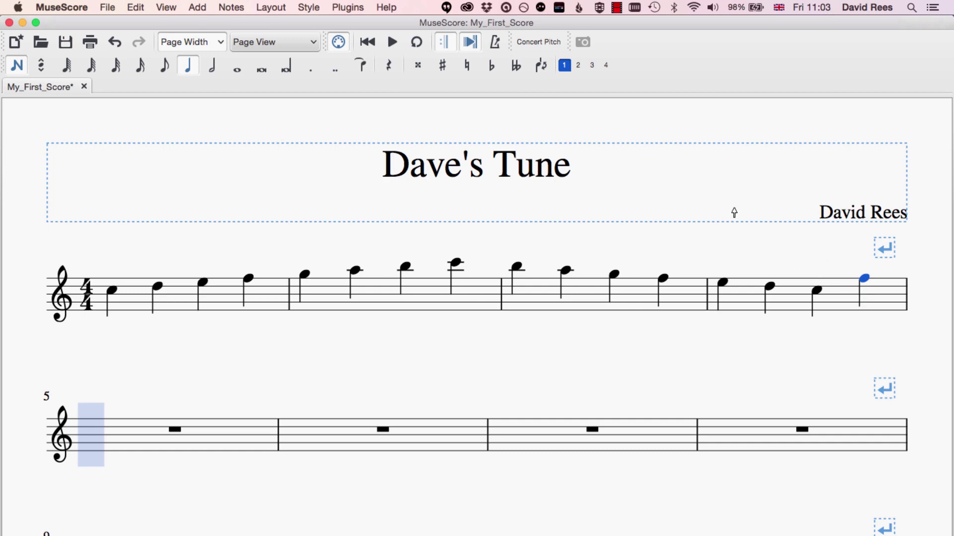
pyautogui.press('Escape')
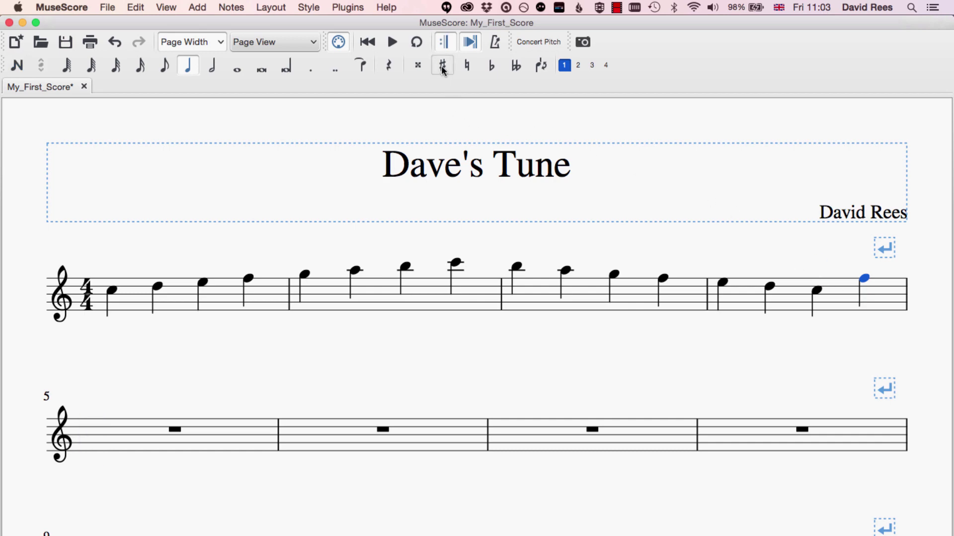
# Step: Sharpen bar 4's last F and bar 2's A, and flatten the E in bar 1
pyautogui.click(443, 69)
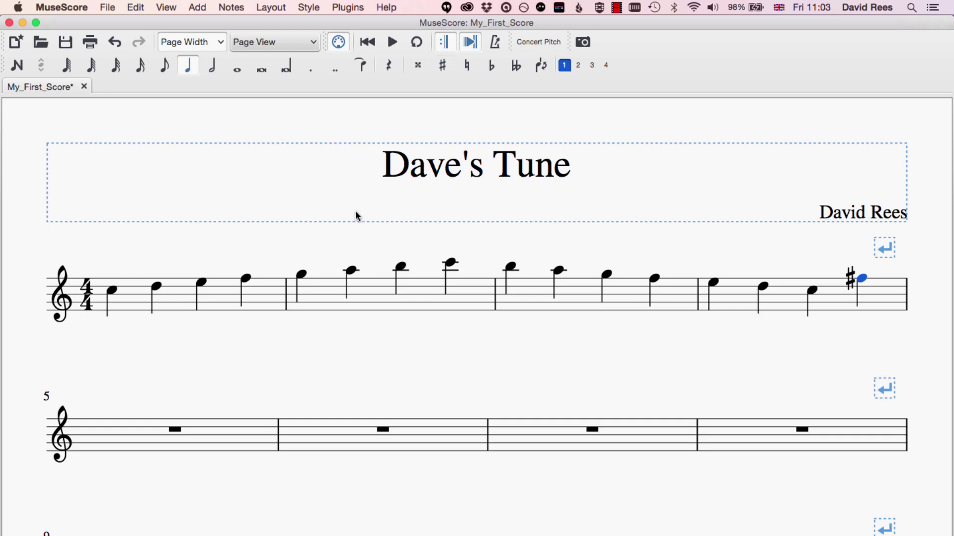
pyautogui.click(351, 270)
pyautogui.click(443, 68)
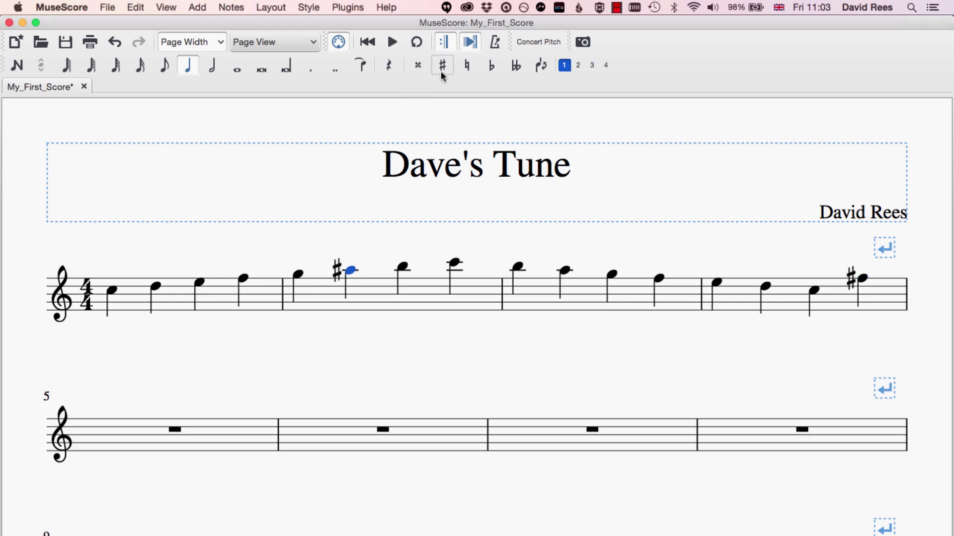
pyautogui.click(199, 283)
pyautogui.click(491, 67)
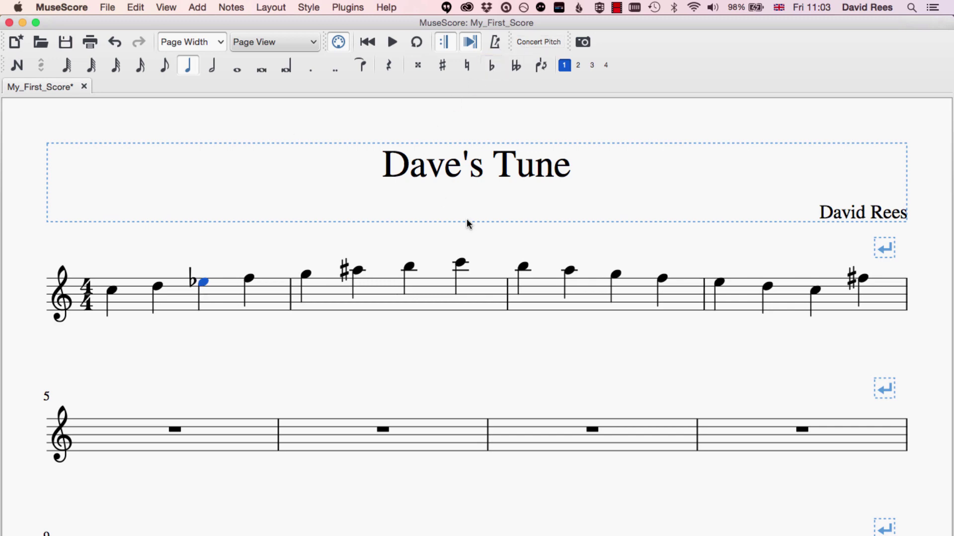
# Step: Put naturals on the B in bar 2 and the B in bar 3
pyautogui.click(408, 266)
pyautogui.press('Down')
pyautogui.press('Up')
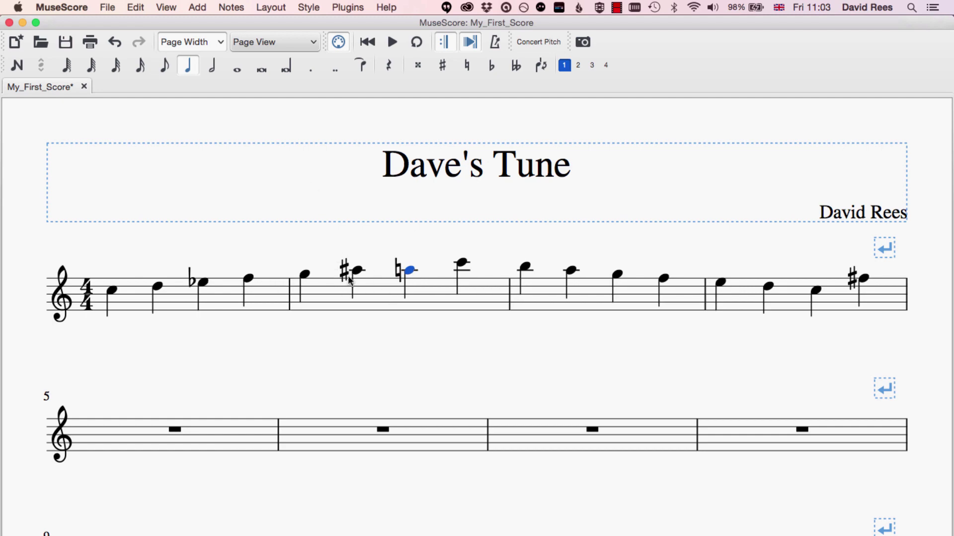
pyautogui.click(467, 65)
pyautogui.press('Up')
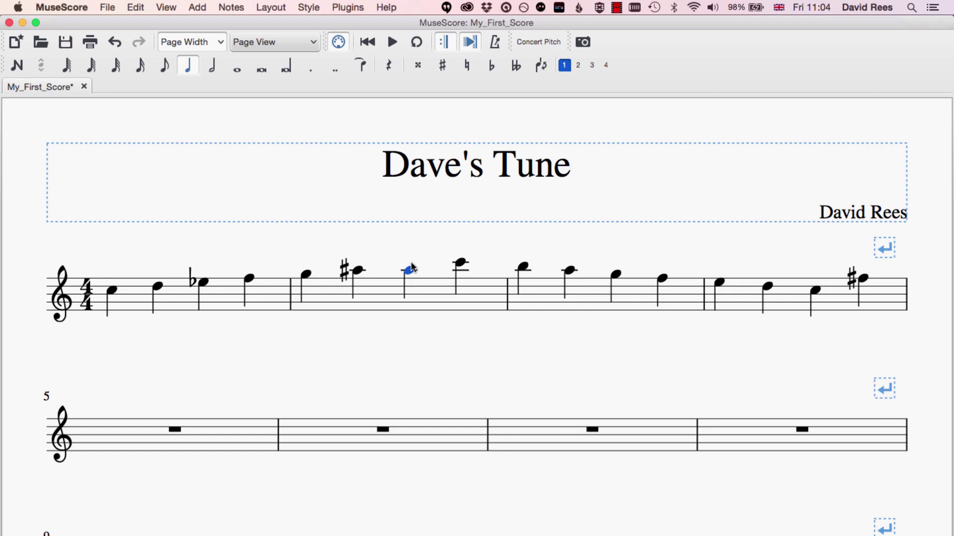
pyautogui.press('Down')
pyautogui.click(523, 266)
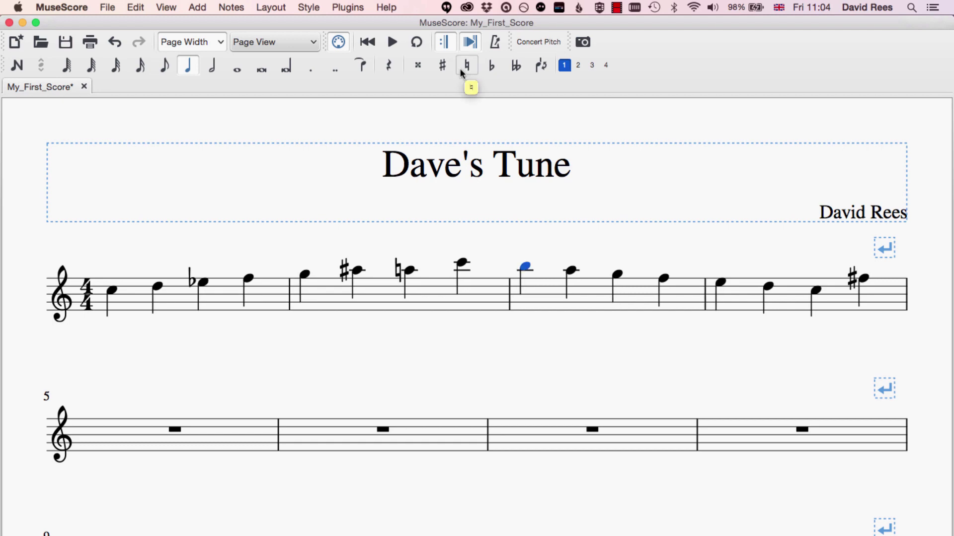
pyautogui.click(462, 72)
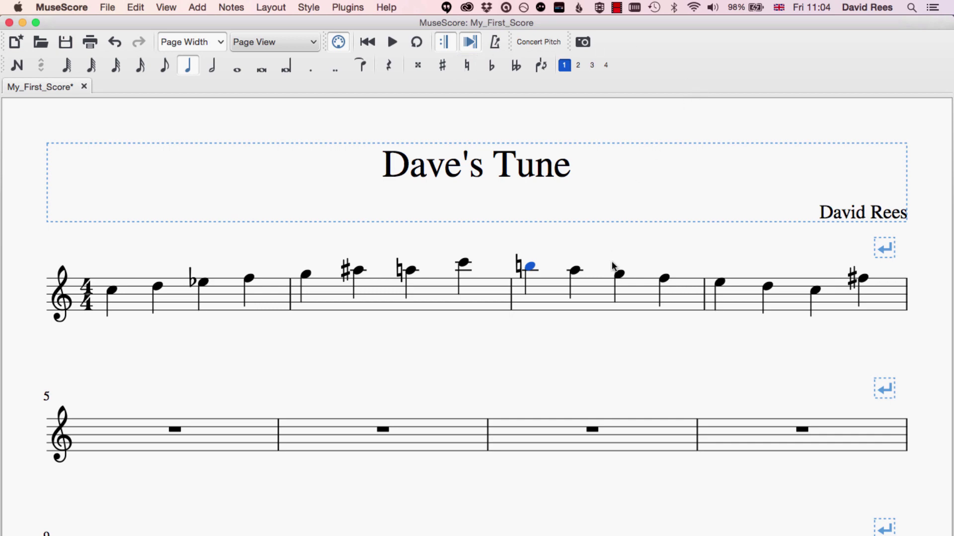
# Step: Give bar 3's G a double sharp and bar 4's first E a double flat
pyautogui.click(620, 274)
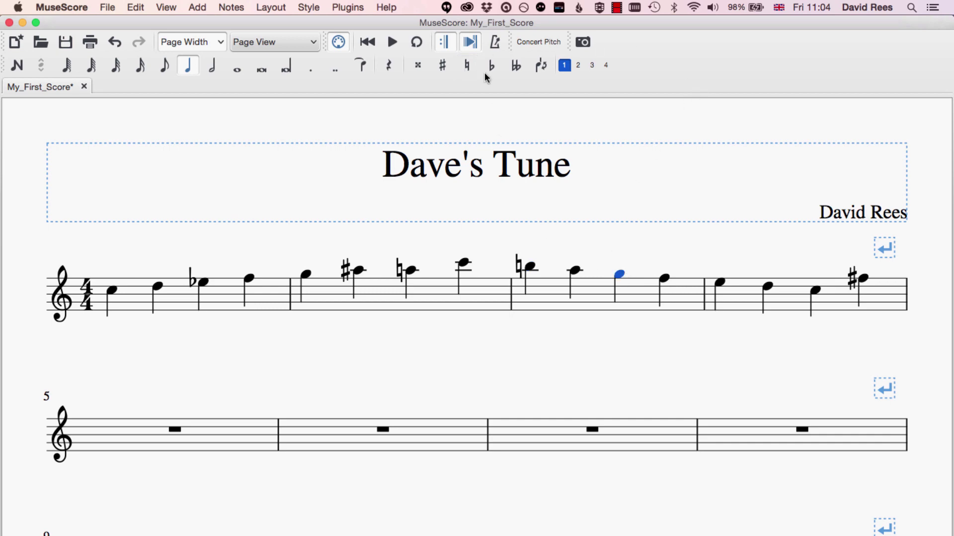
pyautogui.click(417, 70)
pyautogui.click(721, 283)
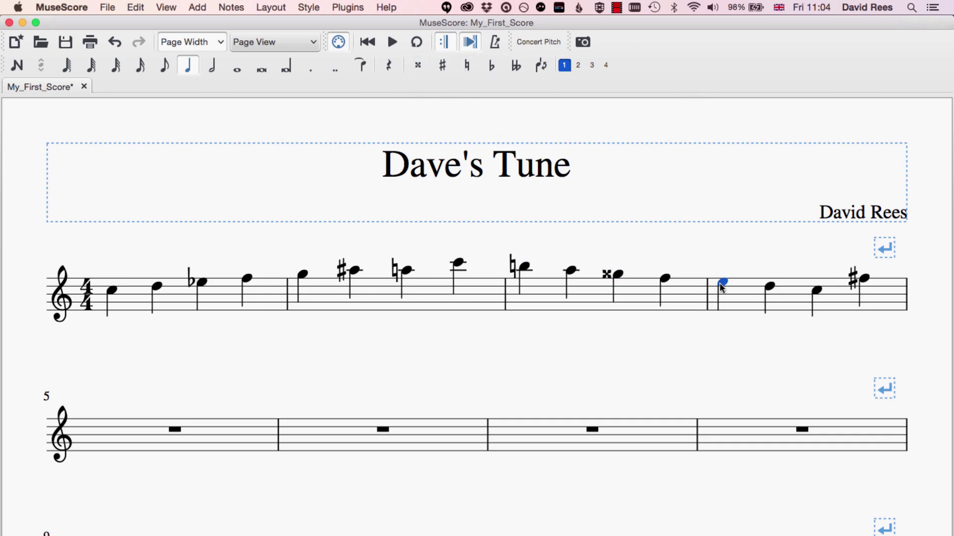
pyautogui.click(514, 65)
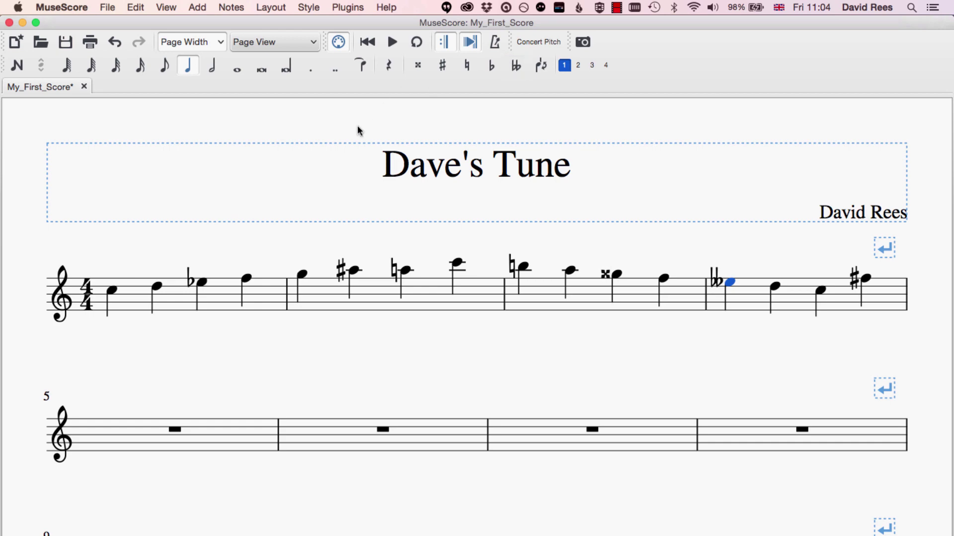
# Step: Move the G at the start of bar 2 by semitones until it reads F sharp
pyautogui.click(301, 275)
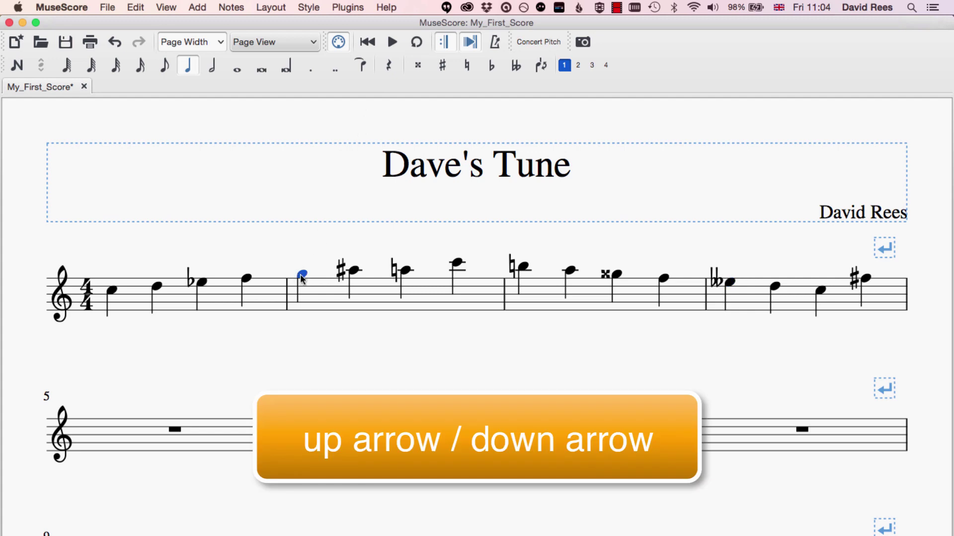
pyautogui.press('Up')
pyautogui.press('Up')
pyautogui.press('Down')
pyautogui.press('Down')
pyautogui.press('Down')
pyautogui.press('Down')
pyautogui.press('Down')
pyautogui.press('Down')
pyautogui.press('Down')
pyautogui.press('Down')
pyautogui.press('Down')
pyautogui.press('Down')
pyautogui.press('Down')
pyautogui.press('Down')
pyautogui.press('Down')
pyautogui.press('Down')
pyautogui.press('Down')
pyautogui.press('Down')
pyautogui.press('Down')
pyautogui.press('Down')
pyautogui.press('Down')
pyautogui.press('Down')
pyautogui.press('Down')
pyautogui.press('Down')
pyautogui.press('Up')
pyautogui.press('Up')
pyautogui.press('Up')
pyautogui.press('Up')
pyautogui.press('Up')
pyautogui.press('Up')
pyautogui.press('Up')
pyautogui.press('Up')
pyautogui.press('Up')
pyautogui.press('Up')
pyautogui.press('Up')
pyautogui.press('Up')
pyautogui.press('Up')
pyautogui.press('Up')
pyautogui.press('Up')
pyautogui.press('Up')
pyautogui.press('Up')
pyautogui.press('Up')
pyautogui.press('Up')
pyautogui.press('Up')
pyautogui.press('Up')
pyautogui.press('Down')
pyautogui.press('Down')
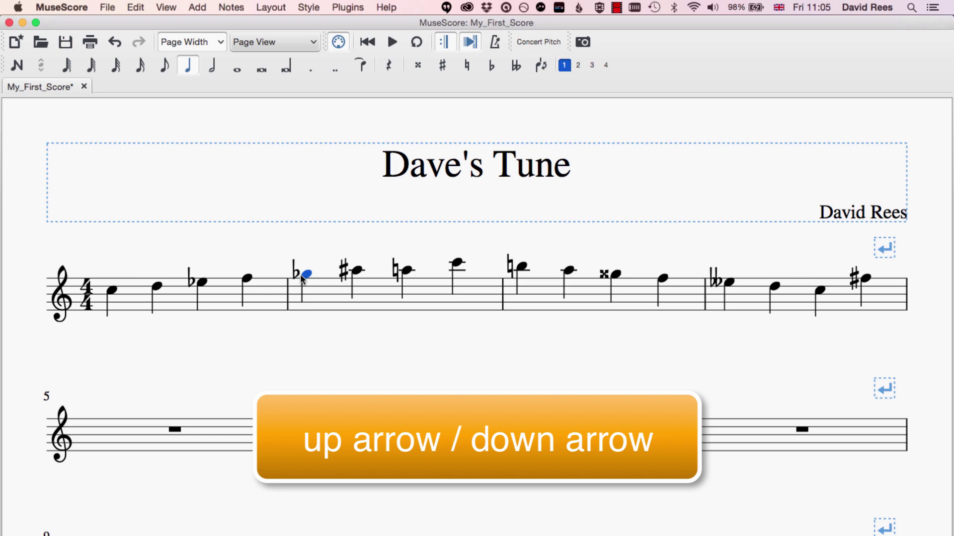
pyautogui.press('Down')
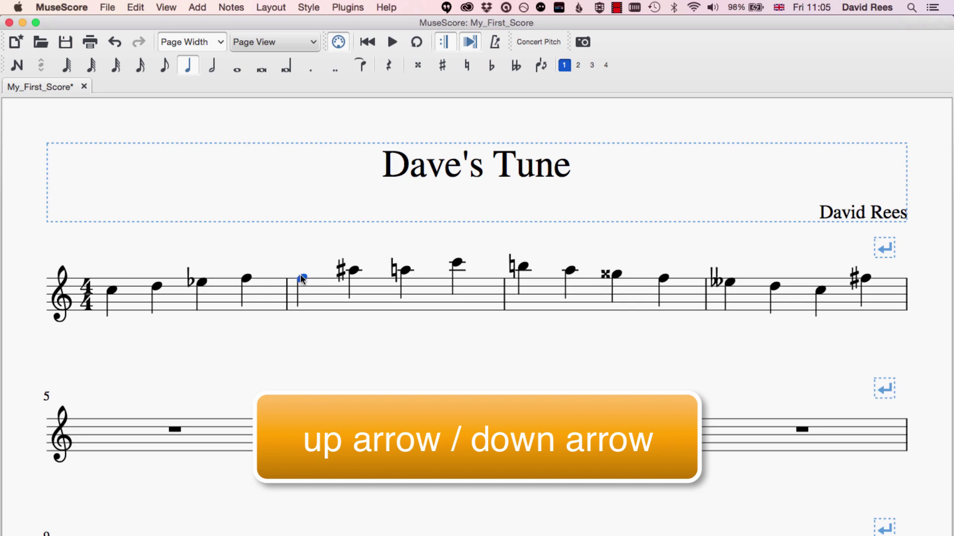
pyautogui.press('Up')
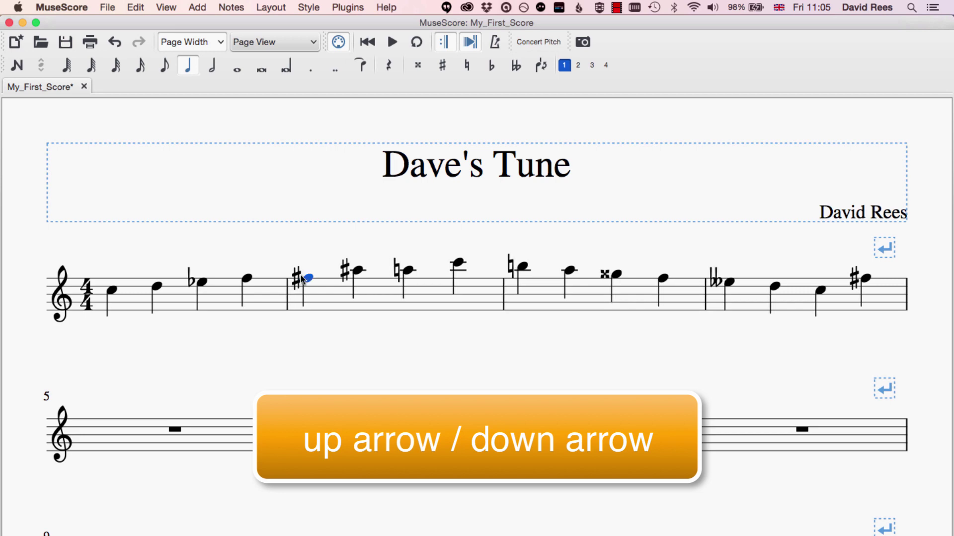